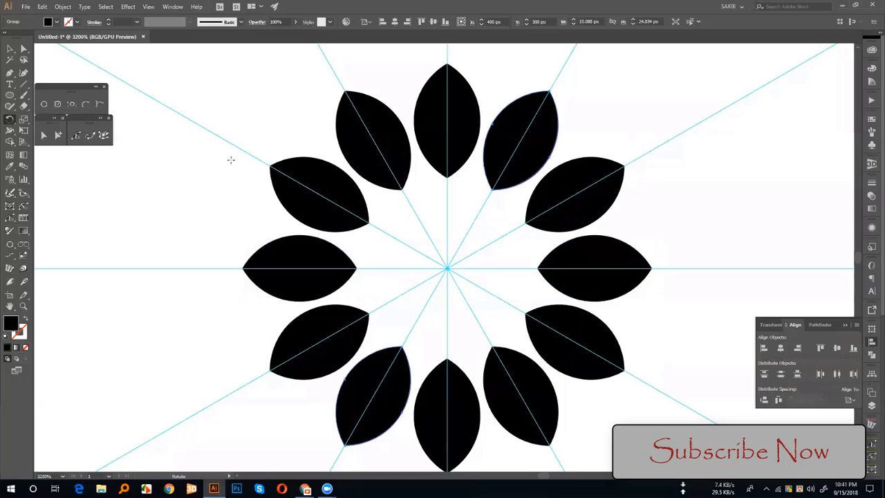
Step: Select and group all the leaves, stop recording Action 2, and collapse its list of recorded commands
{"action": "key", "text": "v"}
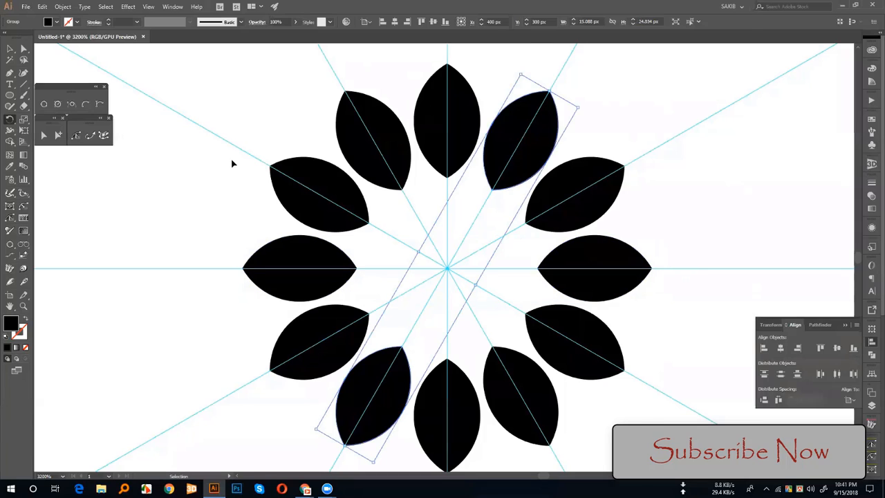
{"action": "key", "text": "ctrl+a"}
{"action": "key", "text": "r"}
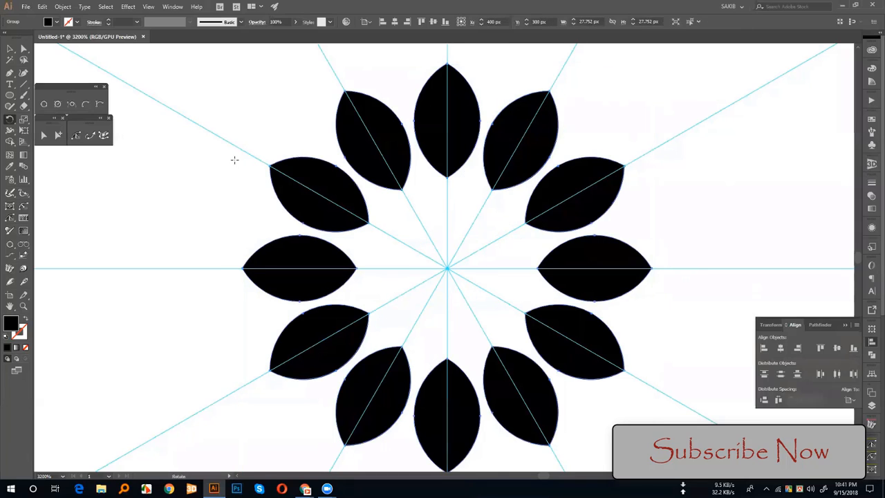
{"action": "left_click", "coordinate": [872, 101]}
{"action": "left_click", "coordinate": [787, 270]}
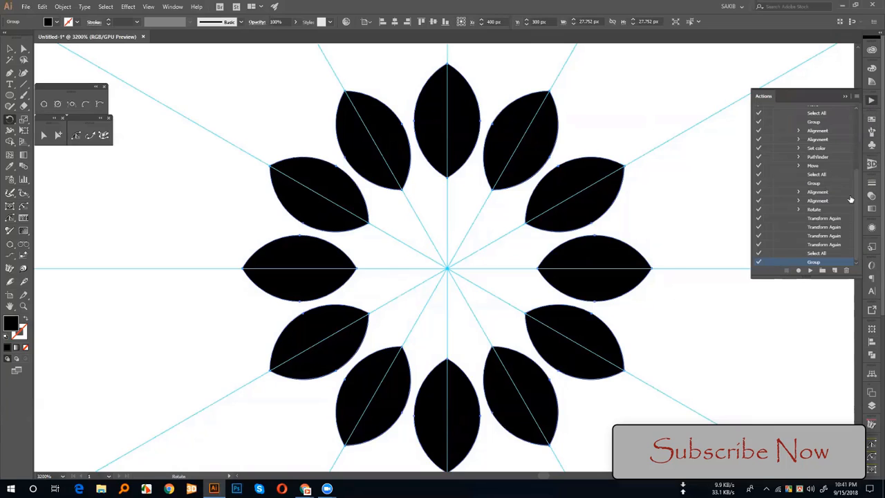
{"action": "scroll", "coordinate": [857, 159], "scroll_direction": "up", "scroll_amount": 3}
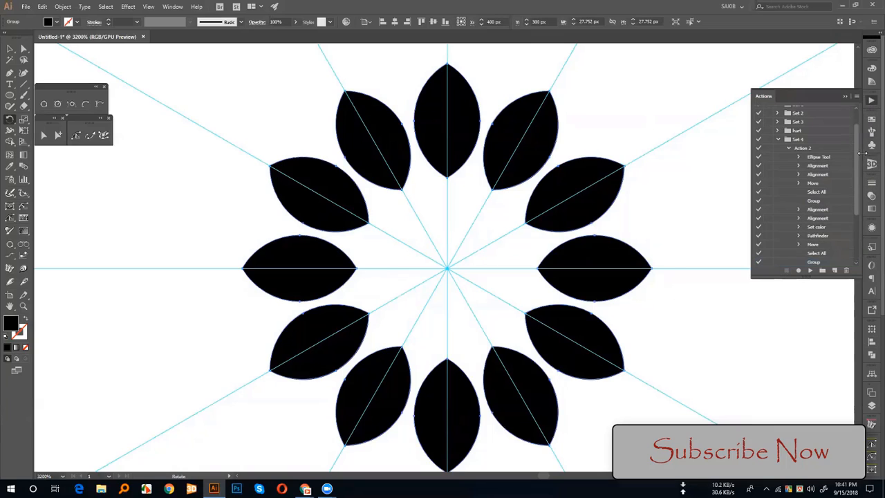
{"action": "left_click", "coordinate": [789, 148]}
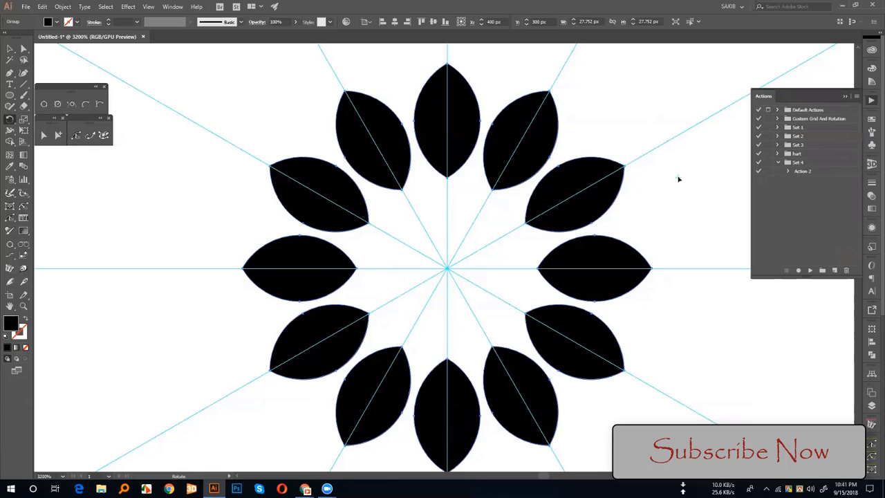
Step: Delete the whole leaf flower from the artboard, keeping the radial guides
{"action": "left_click", "coordinate": [9, 48]}
{"action": "key", "text": "a"}
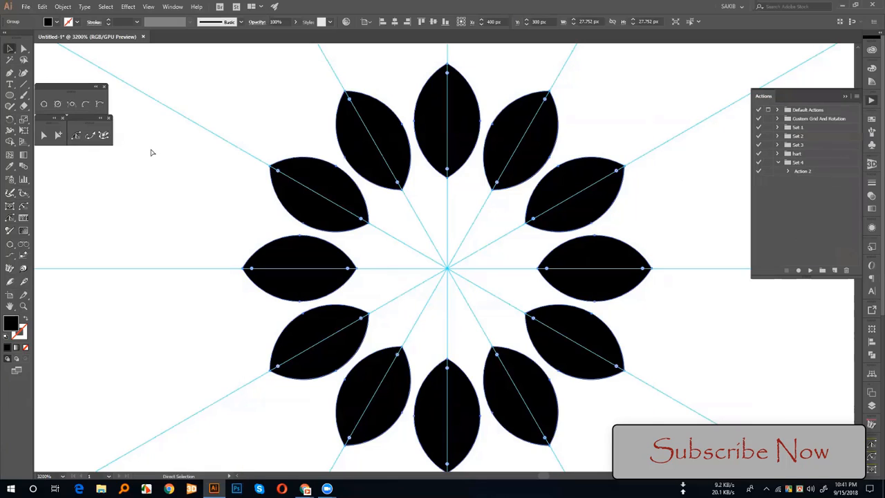
{"action": "key", "text": "ctrl+minus"}
{"action": "key", "text": "ctrl+minus"}
{"action": "key", "text": "ctrl+minus"}
{"action": "key", "text": "ctrl+minus"}
{"action": "key", "text": "ctrl+minus"}
{"action": "key", "text": "ctrl+minus"}
{"action": "key", "text": "v"}
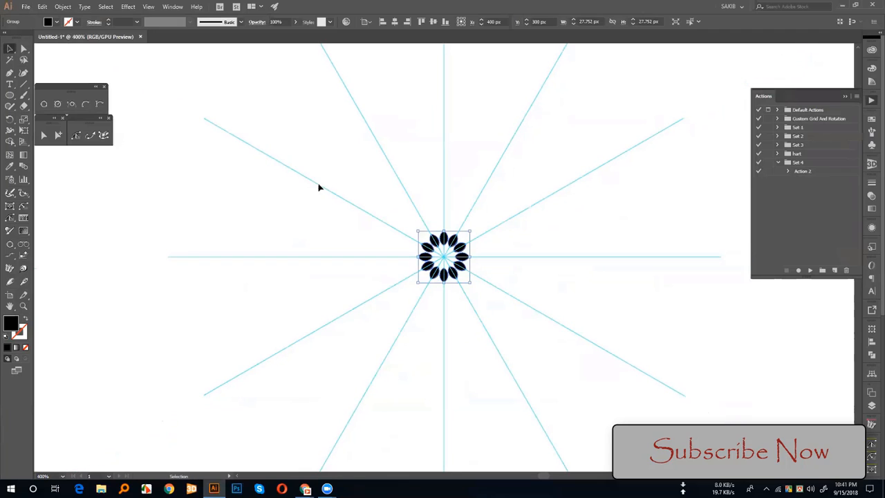
{"action": "left_click_drag", "start_coordinate": [349, 165], "coordinate": [510, 327]}
{"action": "key", "text": "Delete"}
Step: Play Action 2 from Set 4 to regenerate the leaf flower, and collapse the action's command list
{"action": "left_click", "coordinate": [806, 172]}
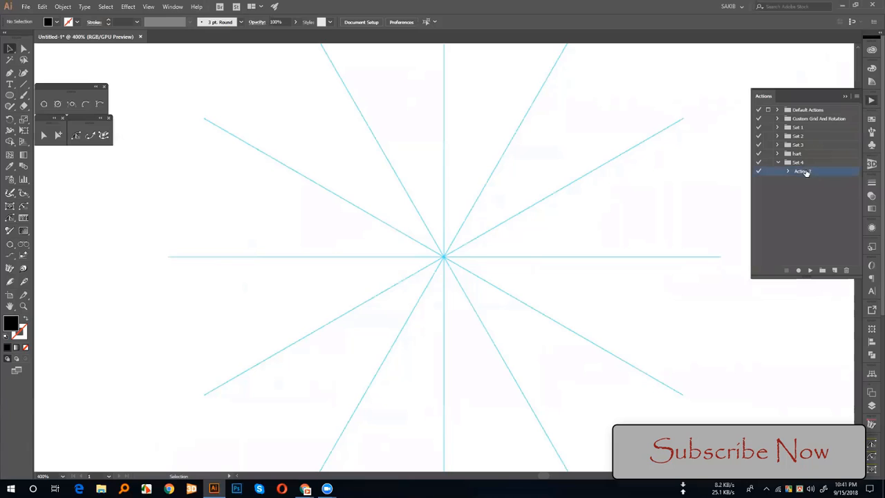
{"action": "left_click", "coordinate": [809, 271]}
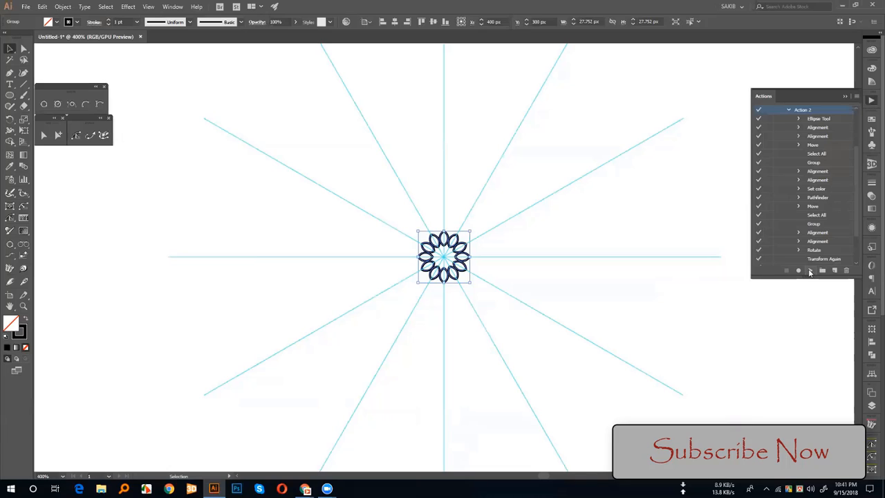
{"action": "left_click", "coordinate": [787, 111]}
Step: Rename the action set Set 4 as "ee" and collapse it
{"action": "left_click", "coordinate": [792, 163]}
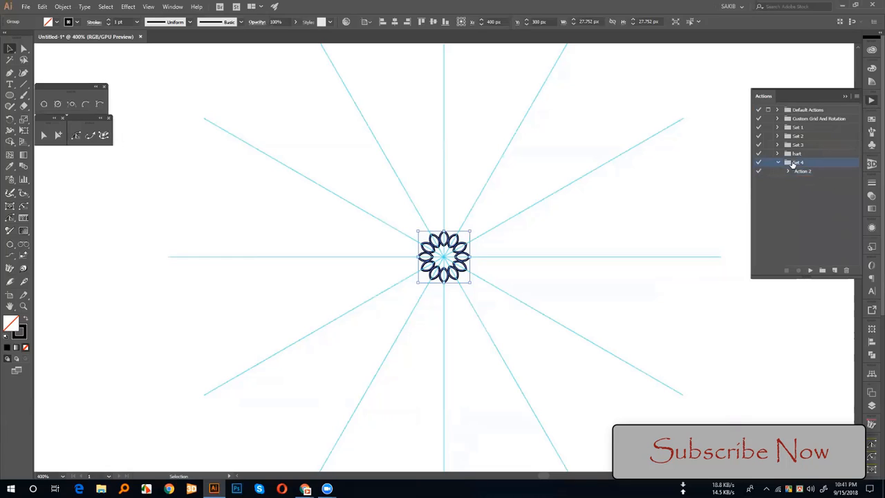
{"action": "double_click", "coordinate": [793, 162]}
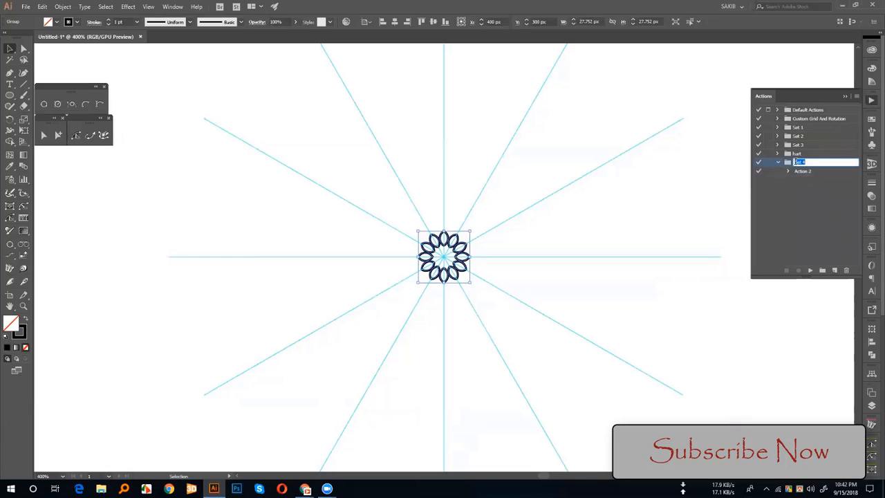
{"action": "type", "text": "we"}
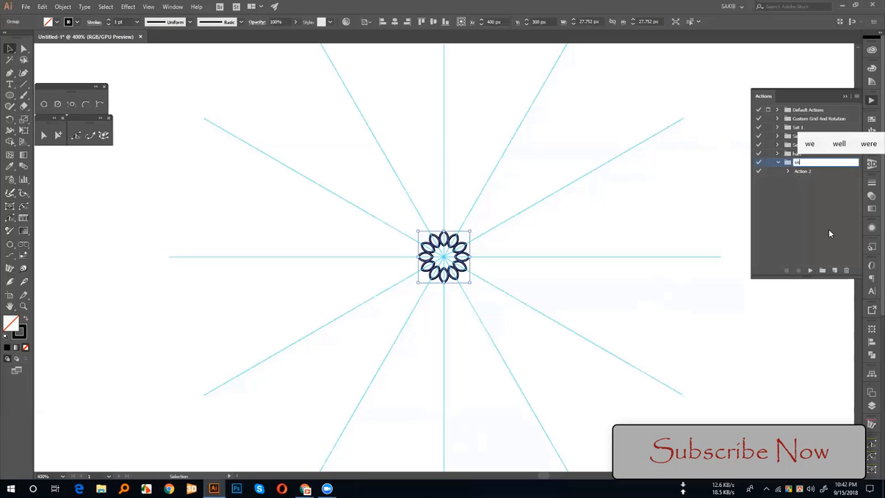
{"action": "key", "text": "Return"}
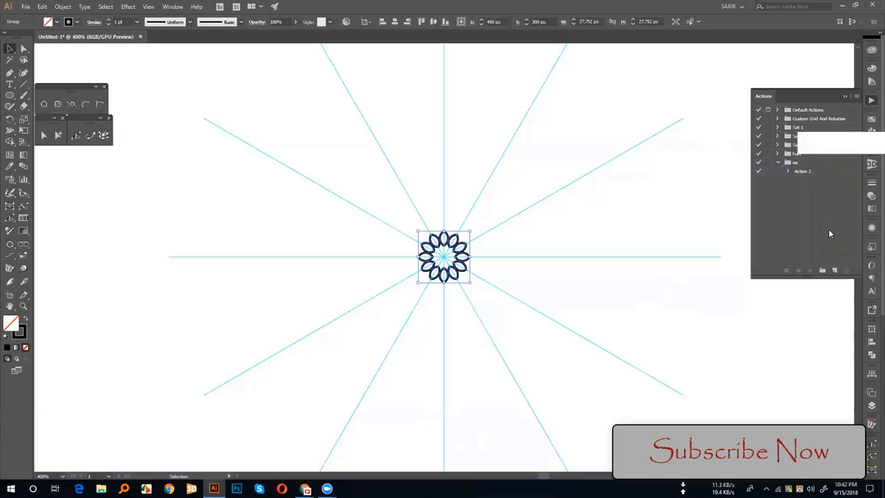
{"action": "left_click", "coordinate": [778, 163]}
Step: Save the ee action set to the Desktop as ee.aia and check the file on the desktop
{"action": "left_click", "coordinate": [796, 162]}
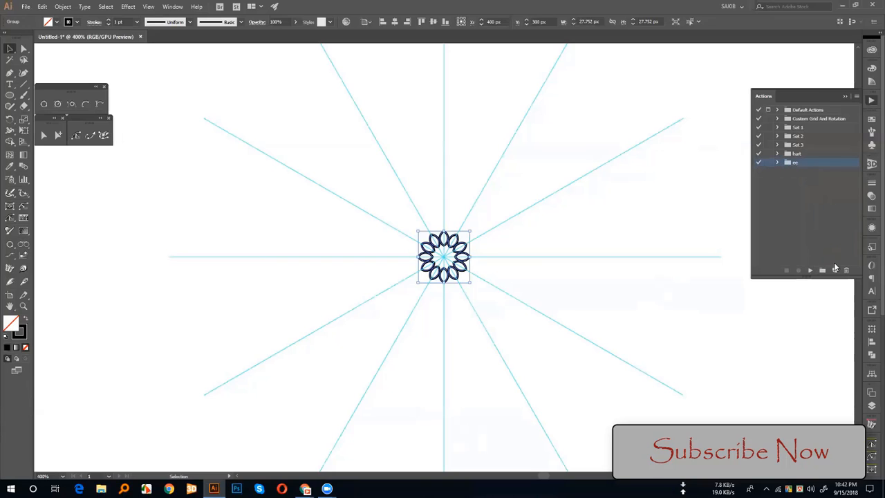
{"action": "left_click", "coordinate": [857, 96]}
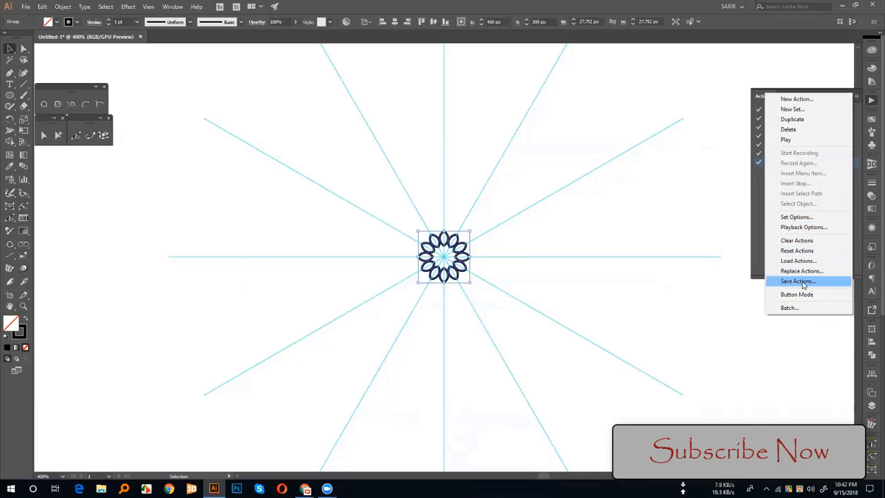
{"action": "left_click", "coordinate": [803, 282]}
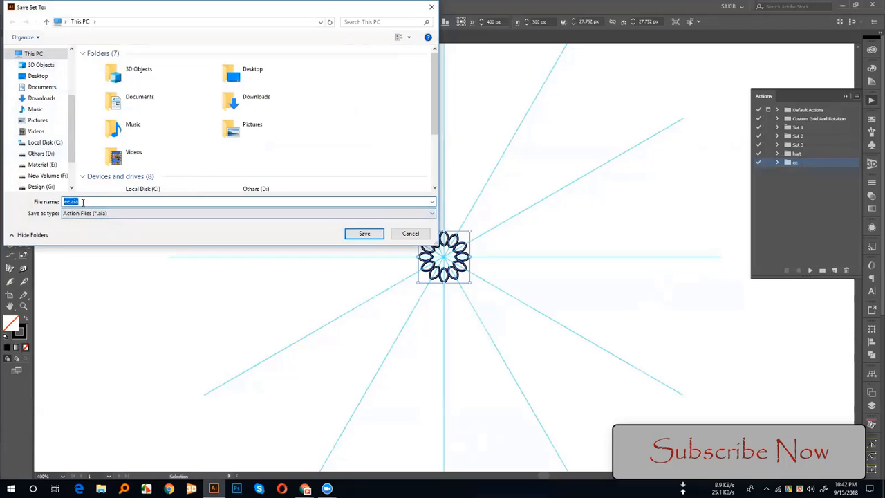
{"action": "left_click", "coordinate": [46, 79]}
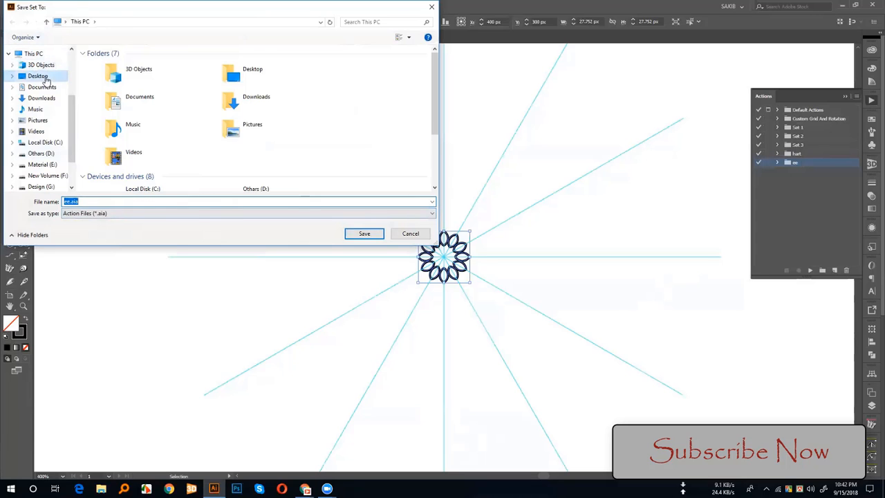
{"action": "left_click", "coordinate": [364, 234]}
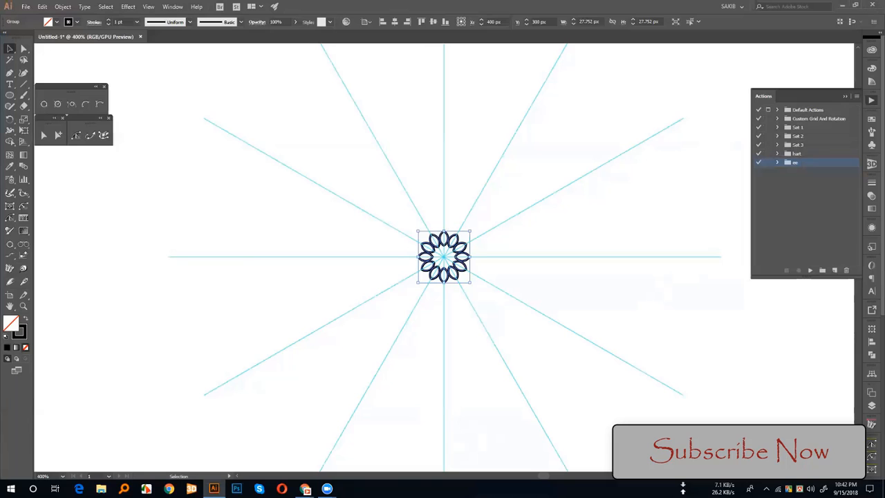
{"action": "left_click", "coordinate": [883, 490]}
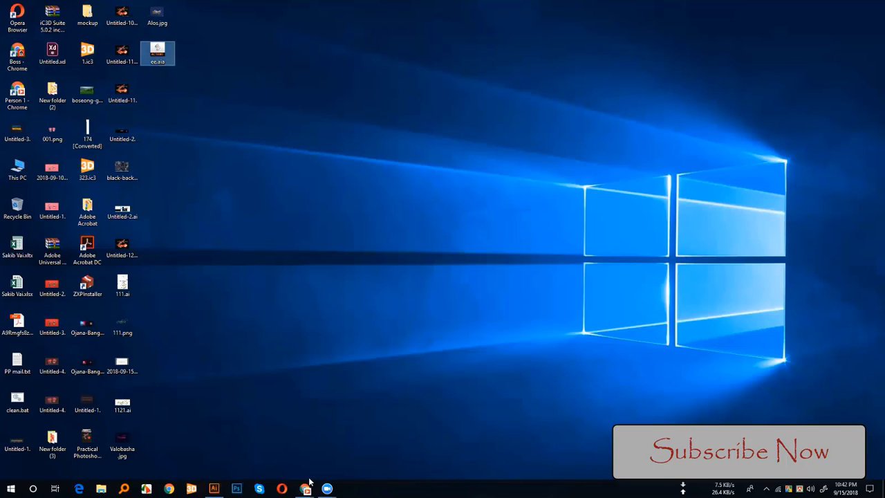
{"action": "mouse_move", "coordinate": [306, 487]}
{"action": "left_click", "coordinate": [214, 488]}
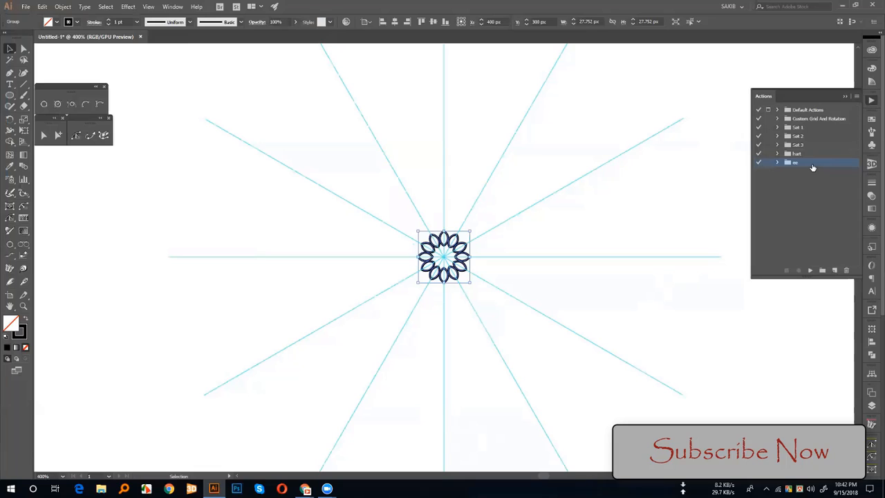
Step: Delete the ee action set and close the Untitled-1 document without saving
{"action": "left_click", "coordinate": [846, 270]}
{"action": "key", "text": "Return"}
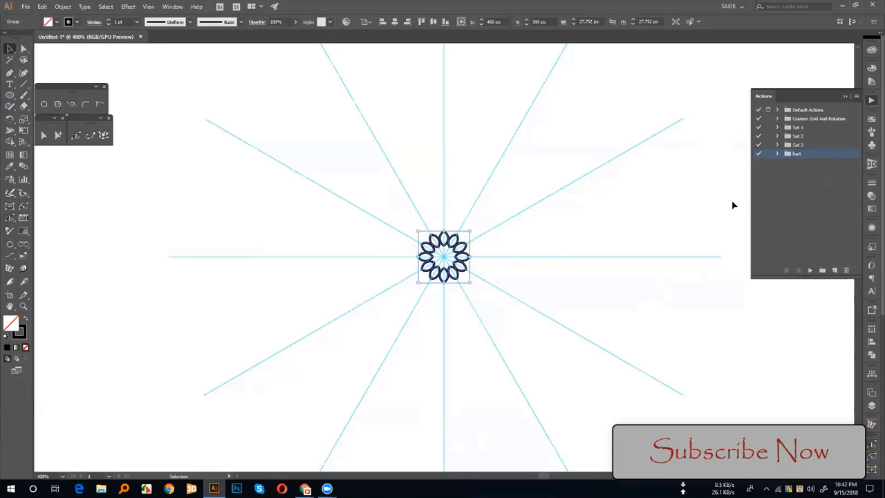
{"action": "left_click", "coordinate": [141, 36]}
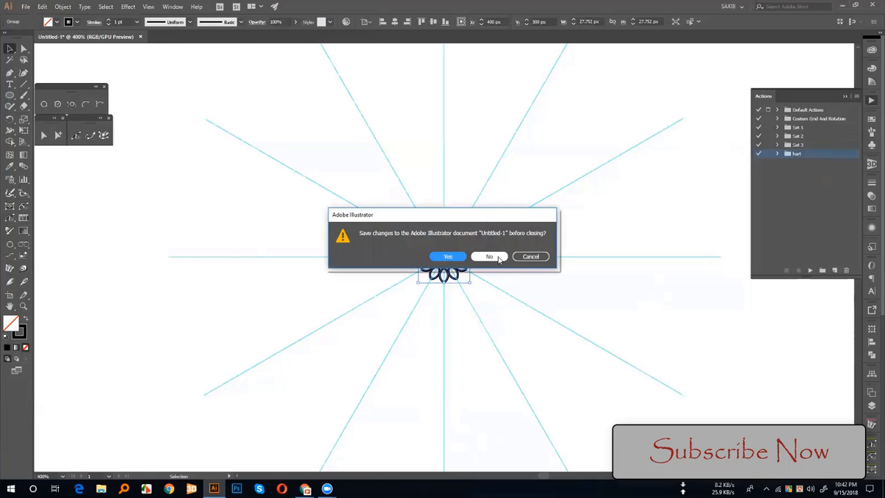
{"action": "left_click", "coordinate": [498, 257]}
Step: Create a new 800 x 600 px landscape document in RGB color mode
{"action": "left_click", "coordinate": [25, 6]}
{"action": "left_click", "coordinate": [31, 16]}
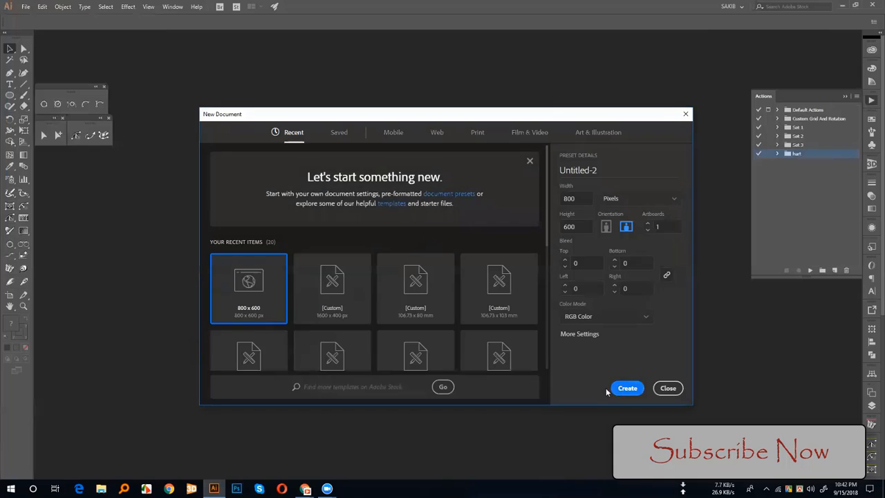
{"action": "left_click", "coordinate": [628, 387]}
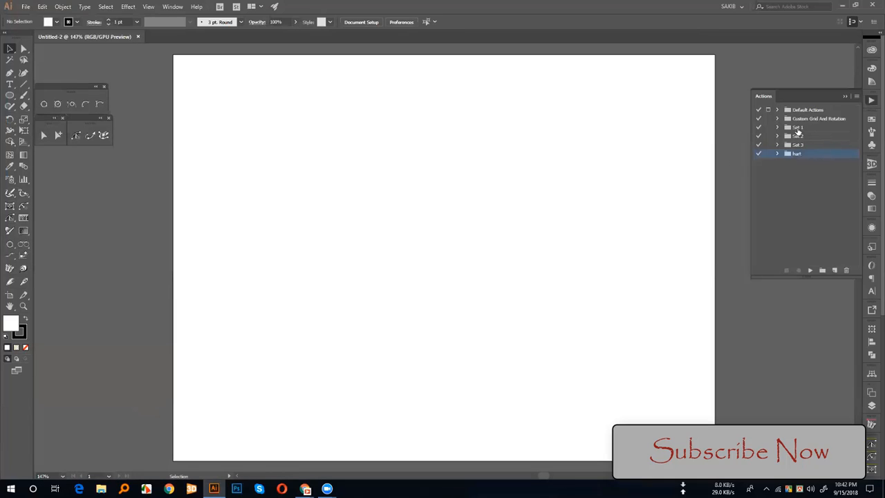
Step: Play the 30° action from the Custom Grid And Rotation set to build radial guides, and collapse the set
{"action": "left_click", "coordinate": [777, 118]}
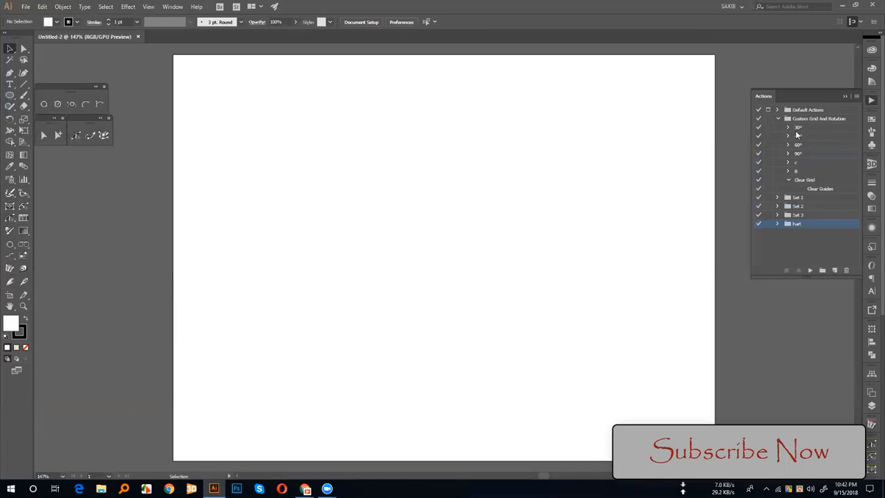
{"action": "left_click", "coordinate": [796, 128]}
{"action": "left_click", "coordinate": [809, 269]}
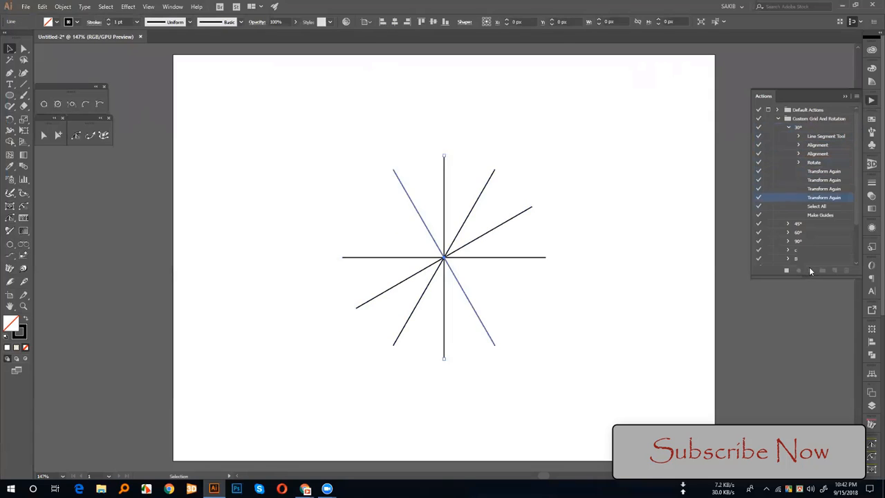
{"action": "left_click", "coordinate": [787, 127]}
{"action": "left_click", "coordinate": [777, 118]}
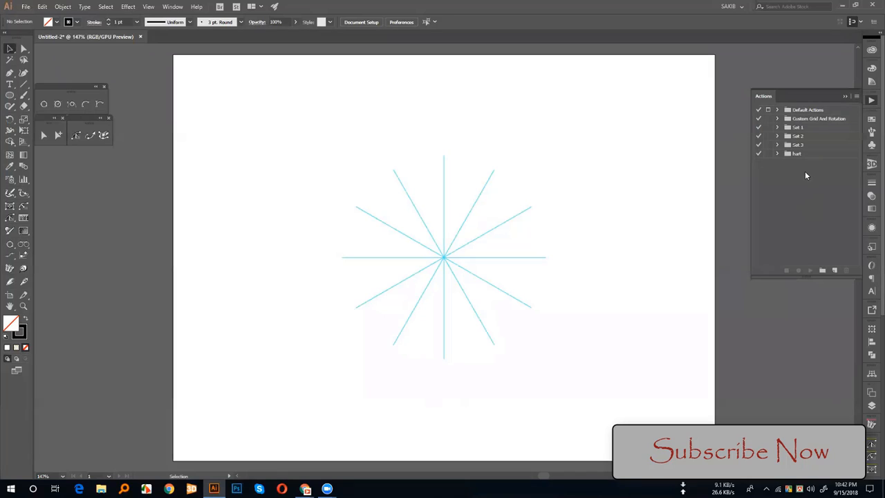
Step: Load the ee.aia action file from the Desktop
{"action": "left_click", "coordinate": [857, 96]}
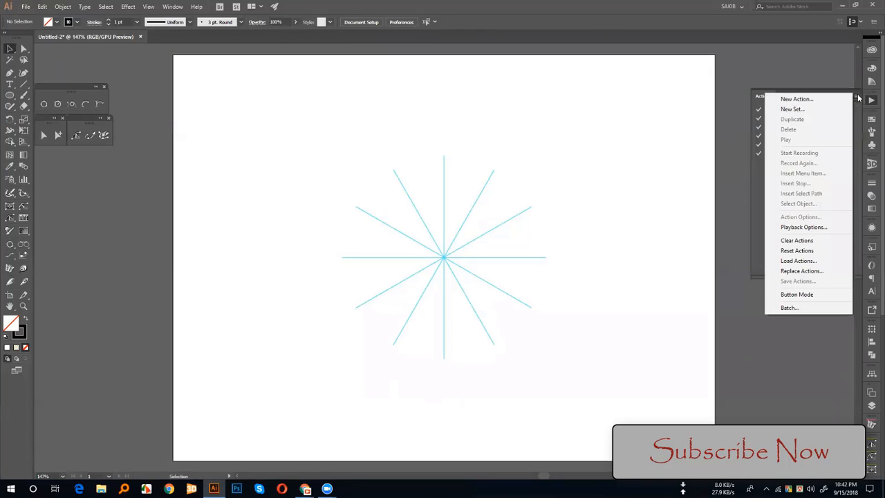
{"action": "left_click", "coordinate": [814, 262]}
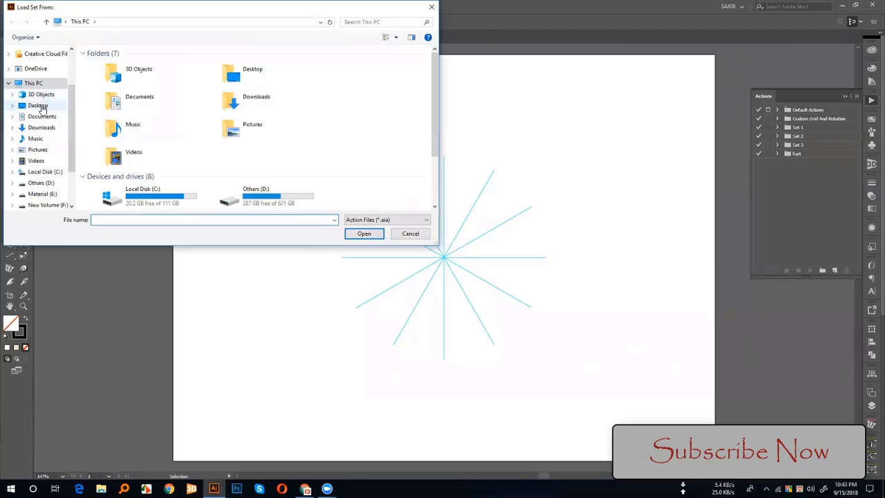
{"action": "left_click", "coordinate": [39, 107]}
{"action": "left_click", "coordinate": [318, 82]}
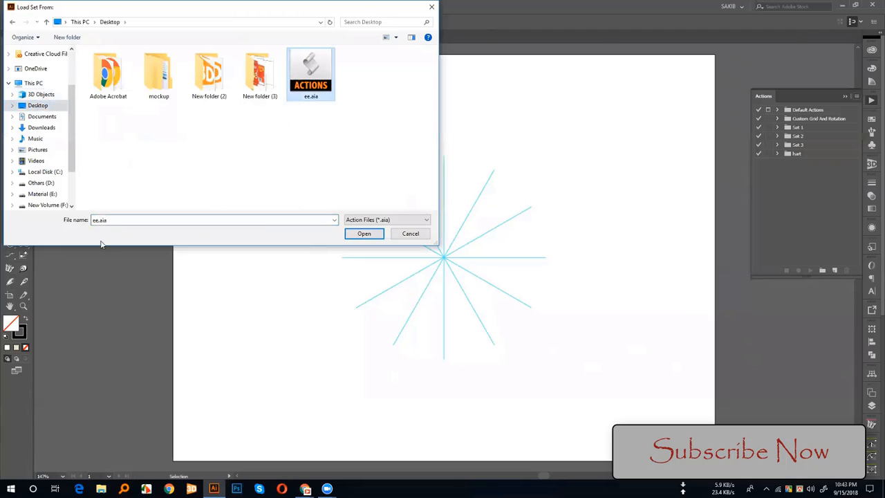
{"action": "left_click", "coordinate": [363, 234]}
Step: Play Action 2 from the loaded ee set to draw the leaf flower on the guides, and deselect the artwork
{"action": "left_click", "coordinate": [802, 164]}
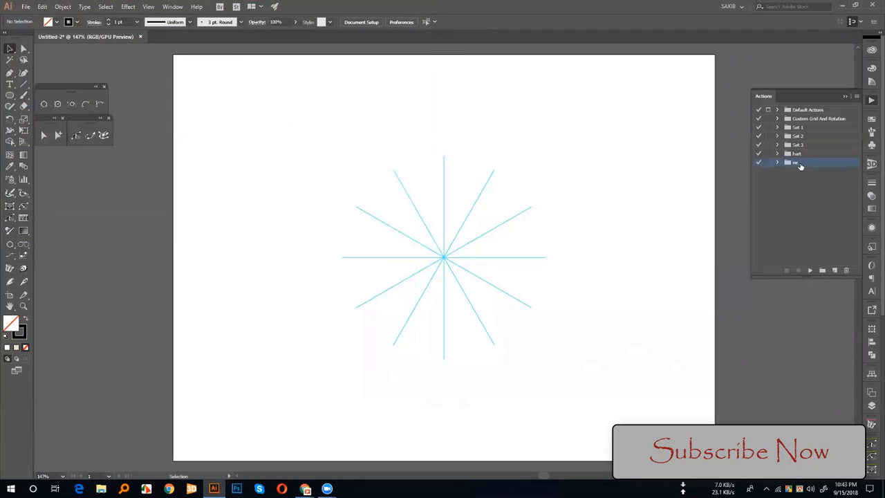
{"action": "left_click", "coordinate": [776, 162]}
{"action": "left_click", "coordinate": [803, 173]}
{"action": "left_click", "coordinate": [810, 270]}
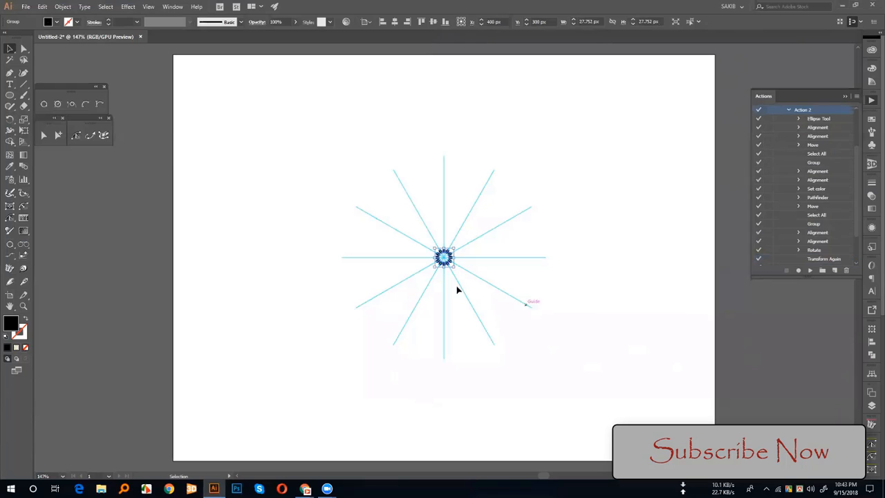
{"action": "left_click", "coordinate": [517, 326]}
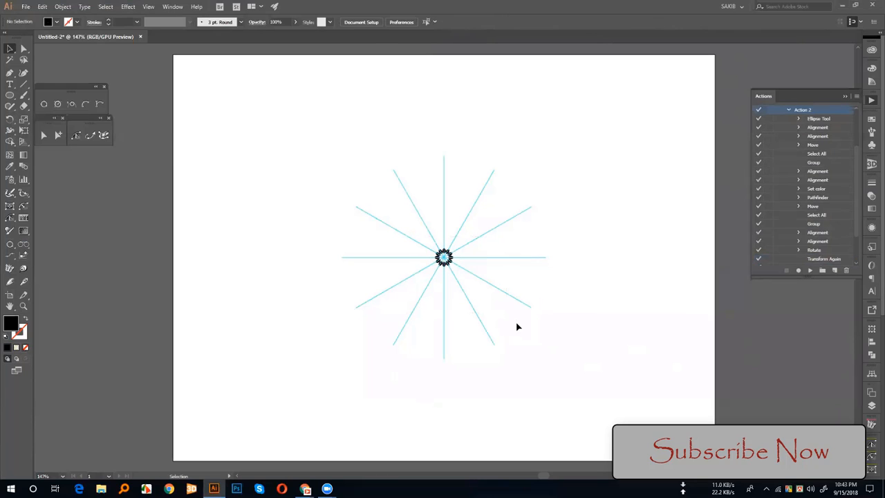
Step: Examine the generated leaf flower up close at 1600% and select it to check its grouping
{"action": "key", "text": "a"}
{"action": "key", "text": "ctrl+equal"}
{"action": "key", "text": "ctrl+equal"}
{"action": "key", "text": "ctrl+equal"}
{"action": "key", "text": "ctrl+equal"}
{"action": "key", "text": "ctrl+equal"}
{"action": "key", "text": "ctrl+equal"}
{"action": "key", "text": "ctrl+equal"}
{"action": "key", "text": "ctrl+equal"}
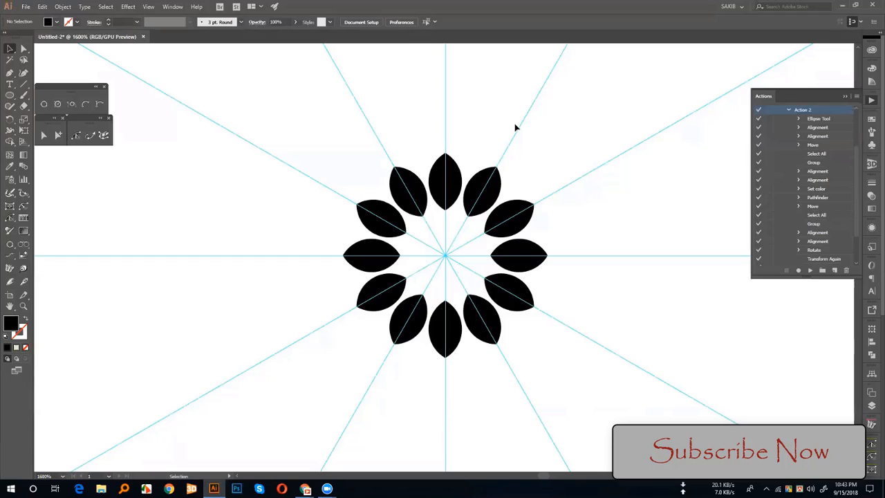
{"action": "left_click", "coordinate": [482, 191]}
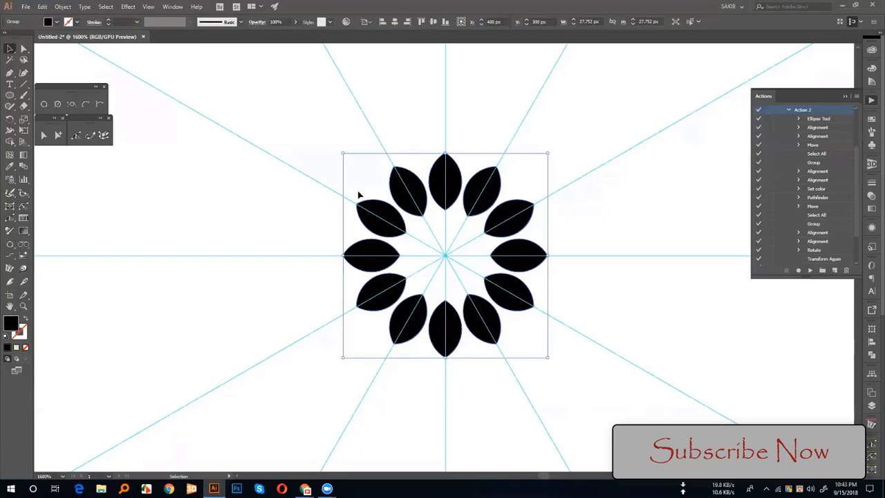
Step: Collapse Action 2 in the ee set and expand the Custom Grid And Rotation set to show its actions
{"action": "left_click_drag", "start_coordinate": [329, 95], "coordinate": [549, 357]}
{"action": "left_click", "coordinate": [788, 110]}
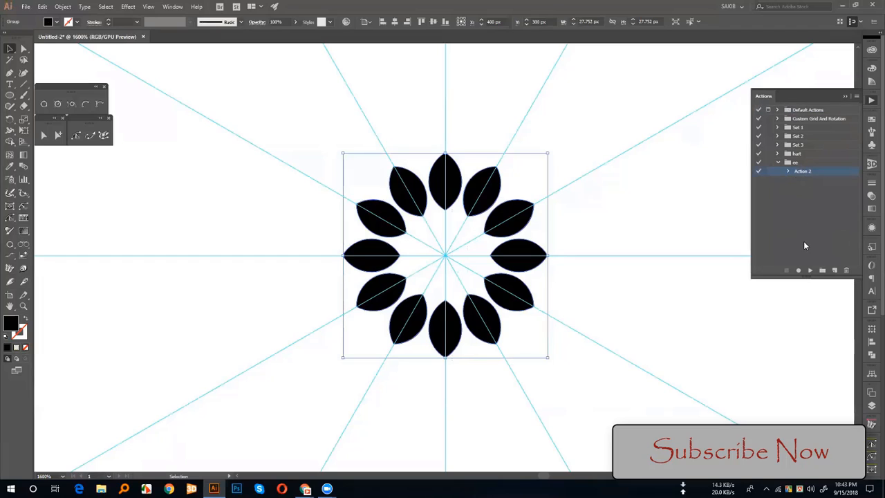
{"action": "left_click", "coordinate": [777, 119]}
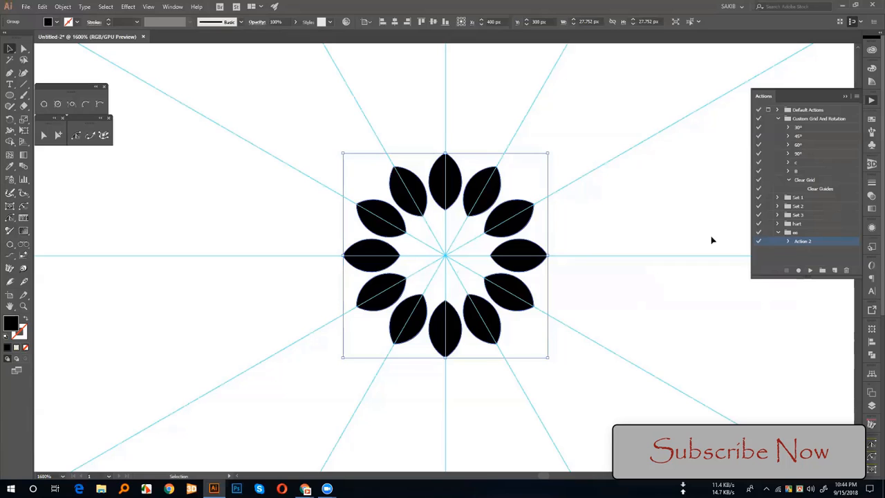
Step: Ungroup the leaf flower twice to break it into individual leaf paths
{"action": "left_click", "coordinate": [585, 226]}
{"action": "left_click", "coordinate": [446, 183]}
{"action": "right_click", "coordinate": [448, 179]}
{"action": "left_click", "coordinate": [475, 244]}
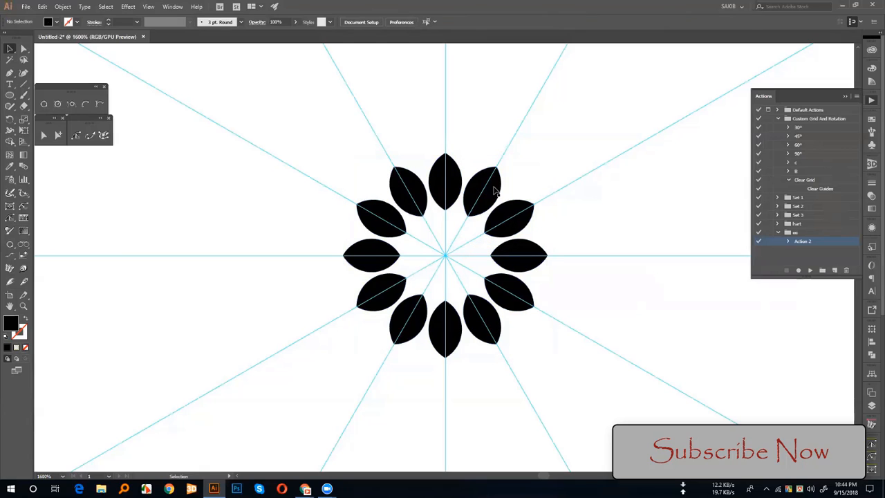
{"action": "left_click_drag", "start_coordinate": [543, 316], "coordinate": [578, 371]}
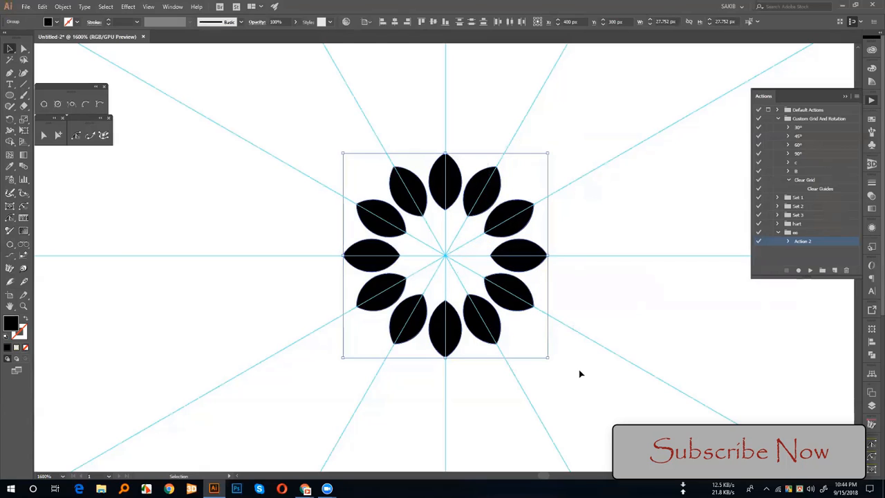
{"action": "right_click", "coordinate": [501, 290]}
{"action": "left_click", "coordinate": [574, 355]}
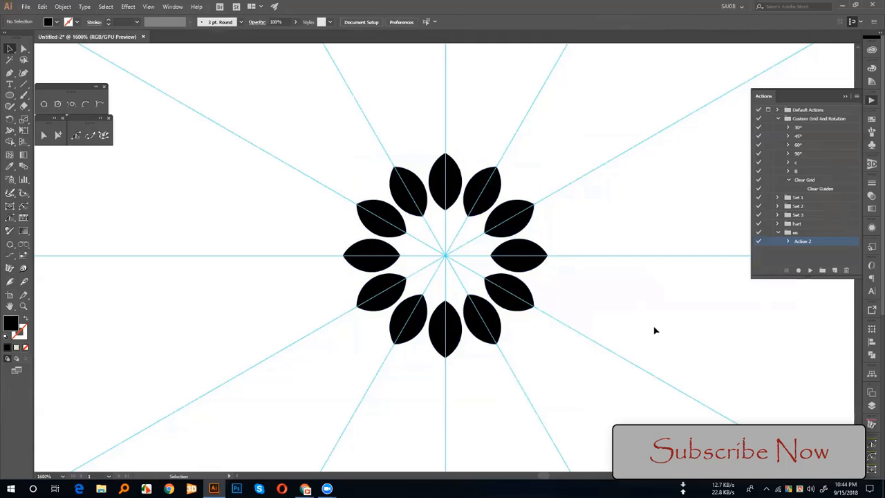
Step: Check that the leaves are separate paths by selecting some of them and all of them, ending with nothing selected
{"action": "left_click_drag", "start_coordinate": [551, 355], "coordinate": [563, 374]}
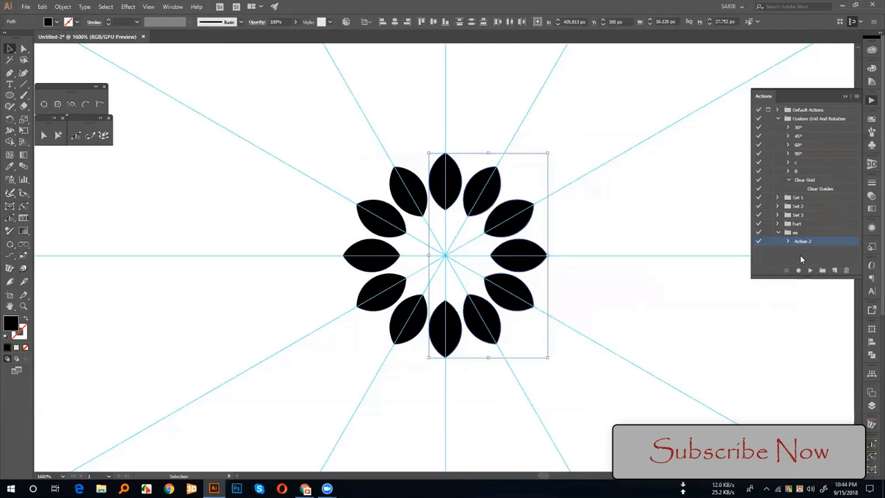
{"action": "left_click", "coordinate": [655, 245]}
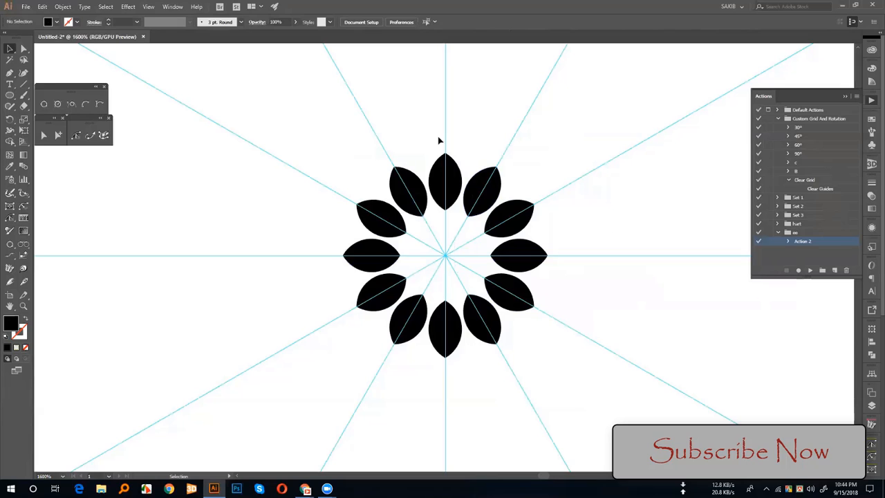
{"action": "left_click_drag", "start_coordinate": [321, 139], "coordinate": [536, 310]}
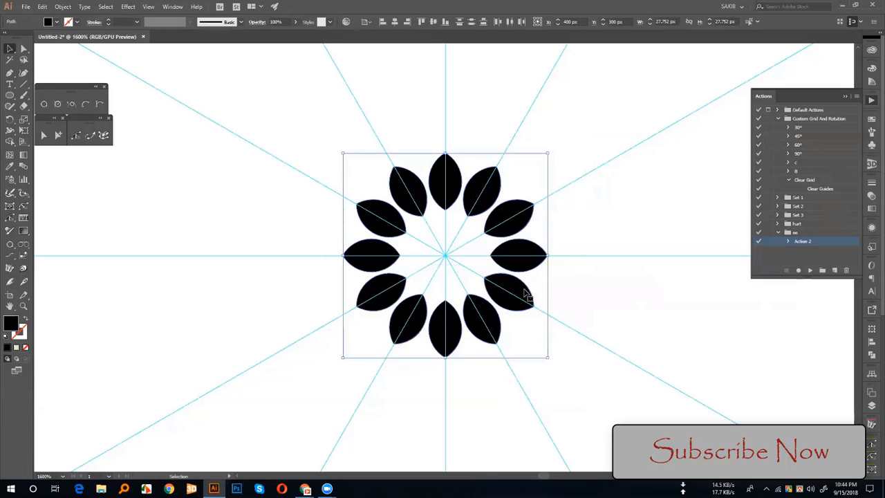
{"action": "right_click", "coordinate": [526, 291]}
{"action": "left_click", "coordinate": [620, 321]}
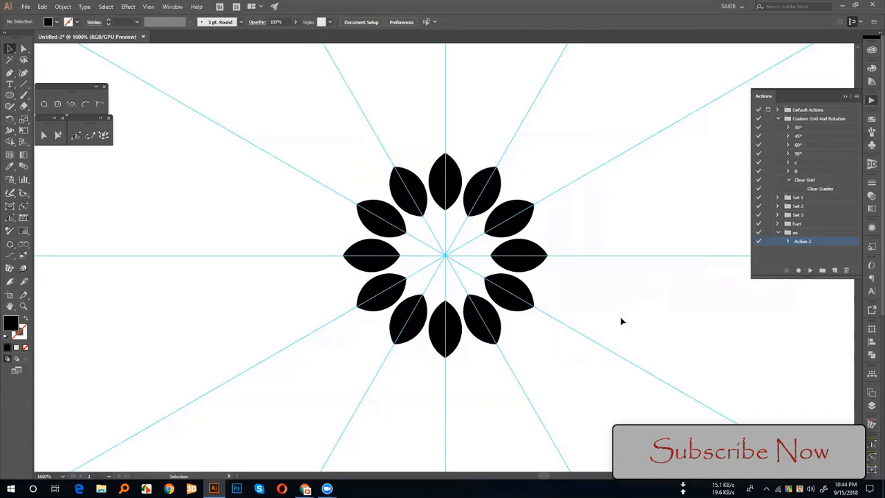
Step: Collapse the ee and Custom Grid And Rotation sets, and switch to the Windows desktop to select the saved ee.aia file
{"action": "left_click", "coordinate": [777, 232]}
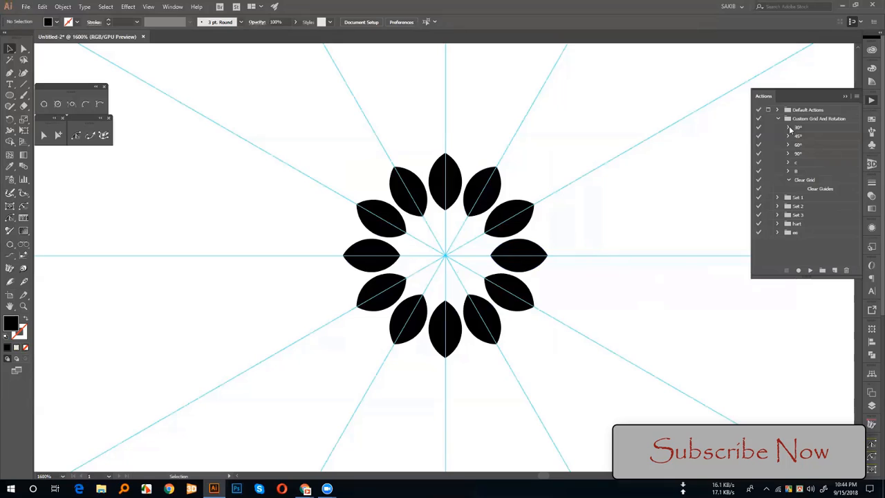
{"action": "left_click", "coordinate": [780, 117]}
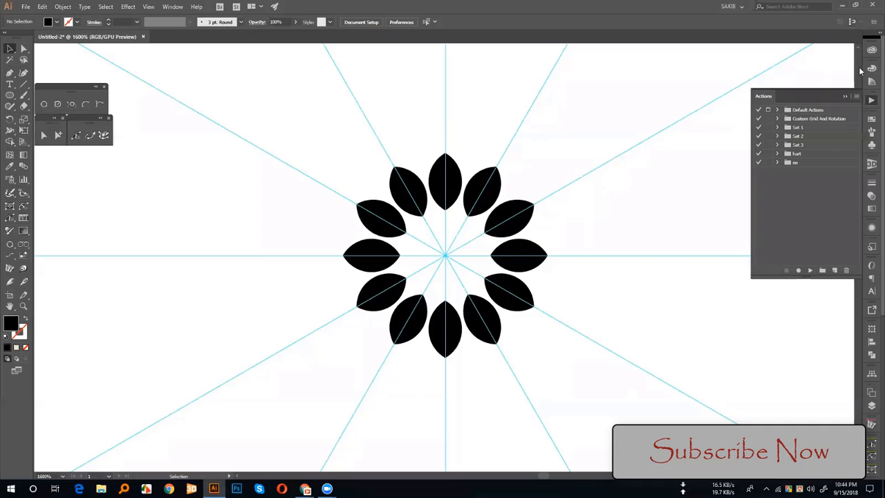
{"action": "left_click", "coordinate": [842, 6]}
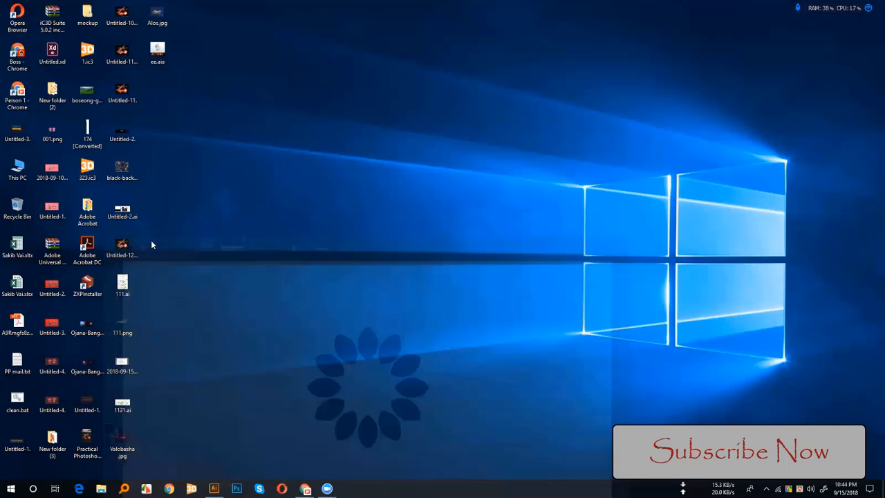
{"action": "left_click", "coordinate": [159, 60]}
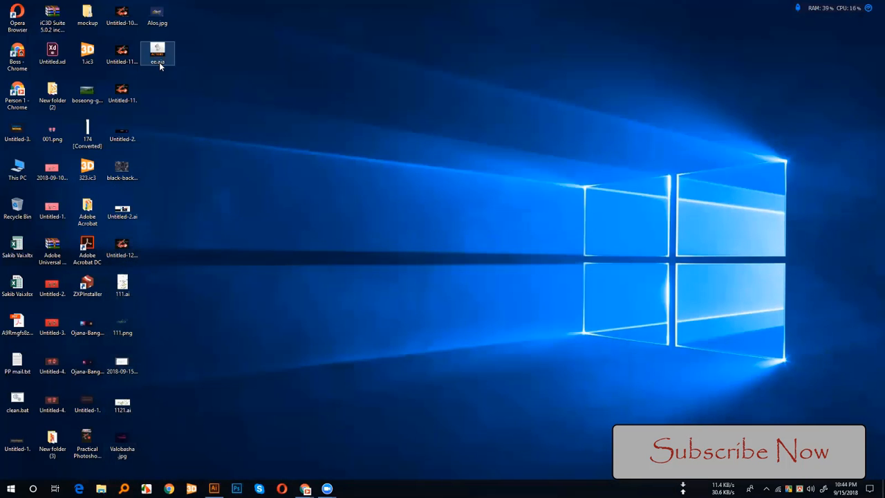